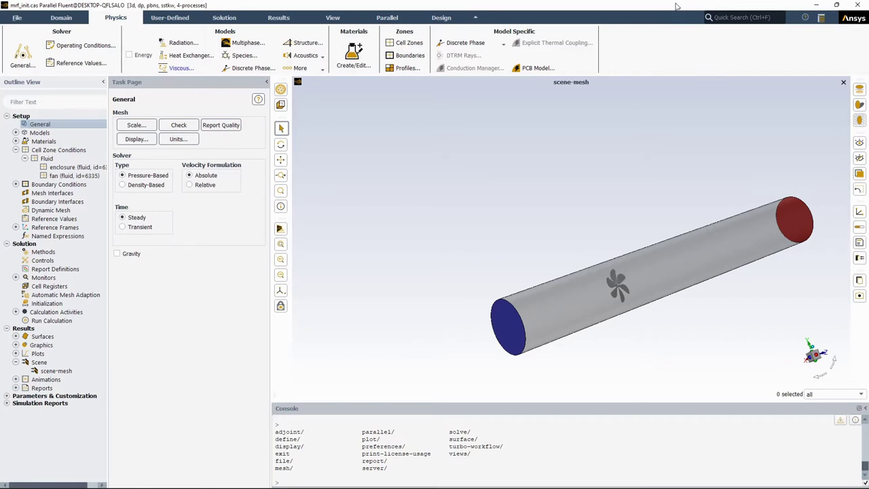
pyautogui.scroll(5, 611, 290)
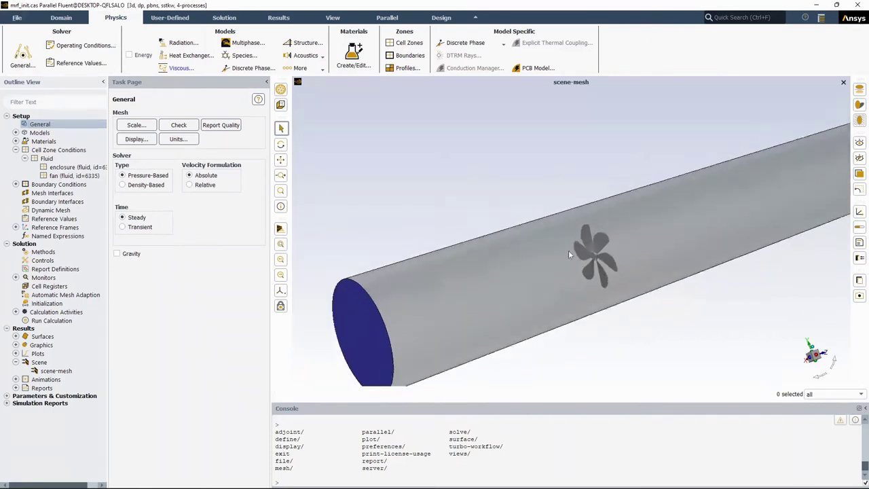
pyautogui.scroll(-5, 568, 253)
pyautogui.scroll(4, 611, 264)
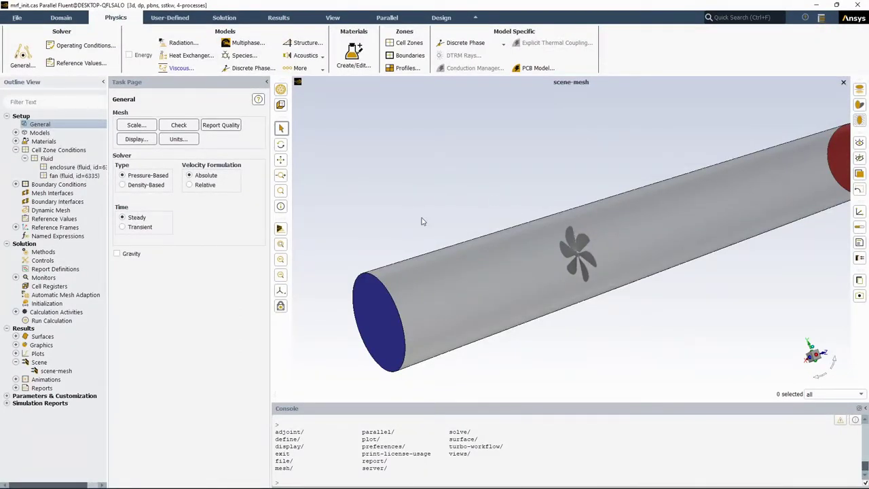
pyautogui.scroll(-2, 359, 215)
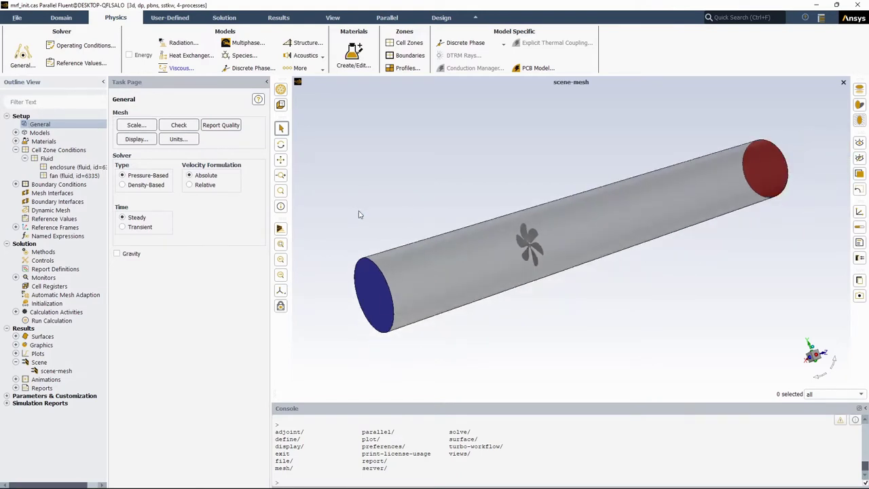
pyautogui.click(78, 175)
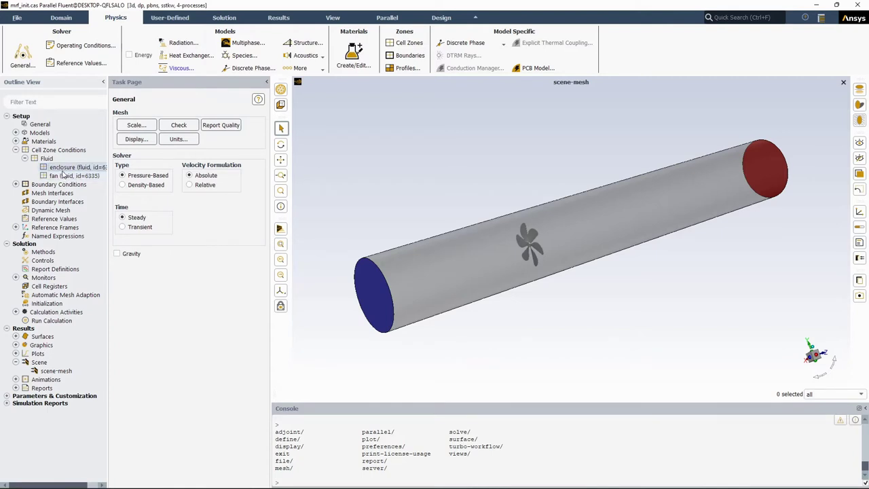
pyautogui.rightClick(62, 176)
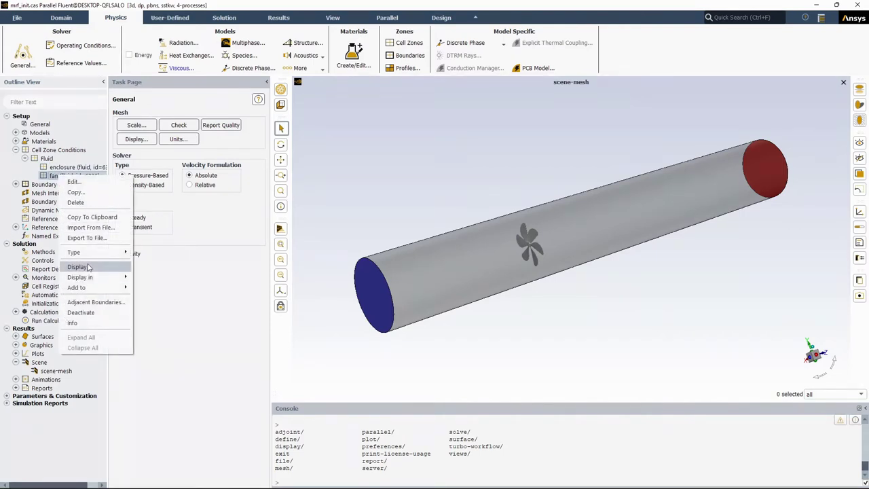
pyautogui.click(103, 277)
pyautogui.scroll(5, 468, 261)
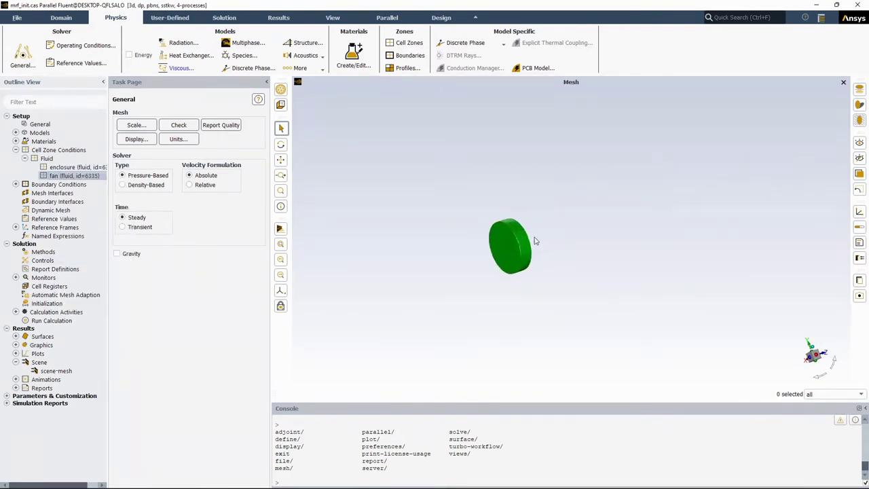
pyautogui.doubleClick(56, 371)
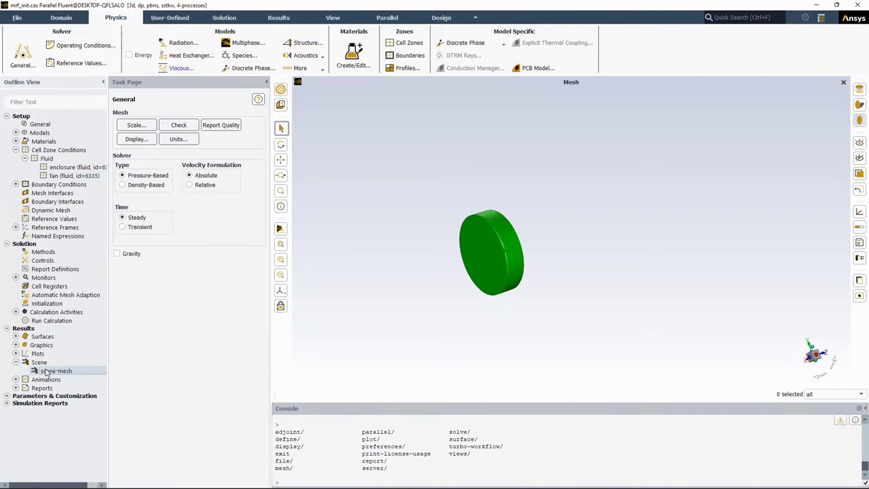
pyautogui.click(168, 375)
pyautogui.click(257, 229)
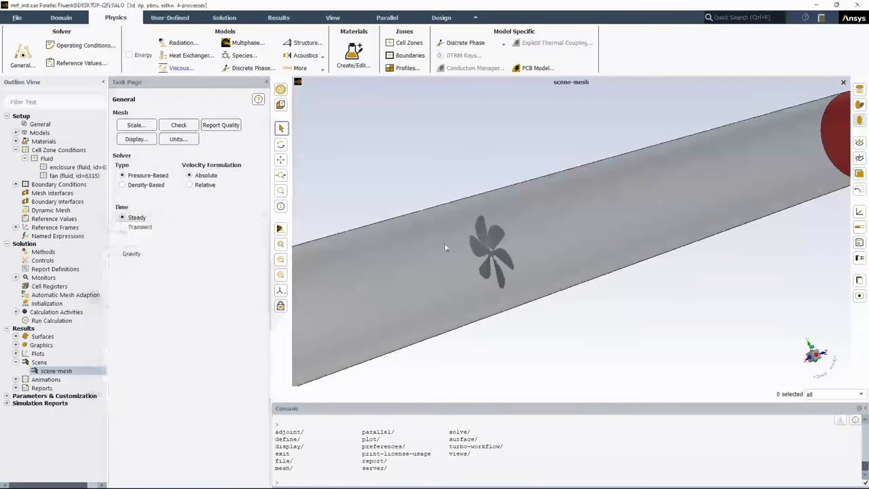
pyautogui.scroll(-5, 446, 247)
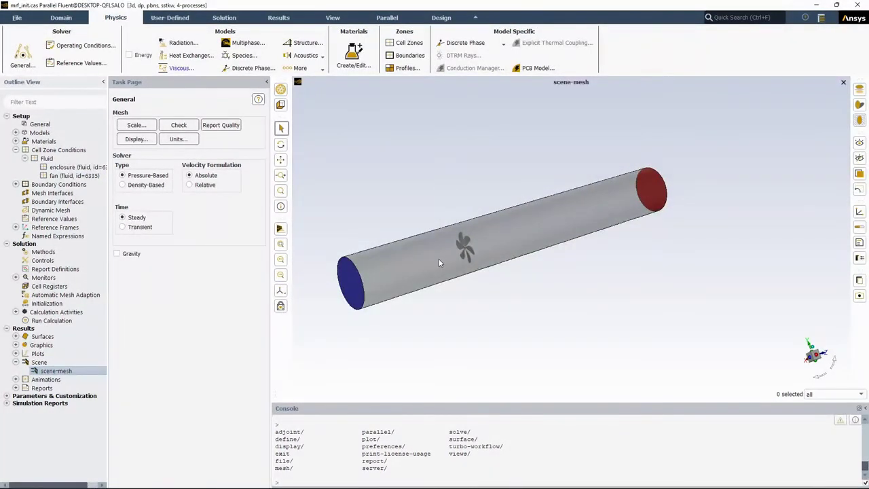
pyautogui.scroll(2, 439, 270)
pyautogui.scroll(-2, 372, 283)
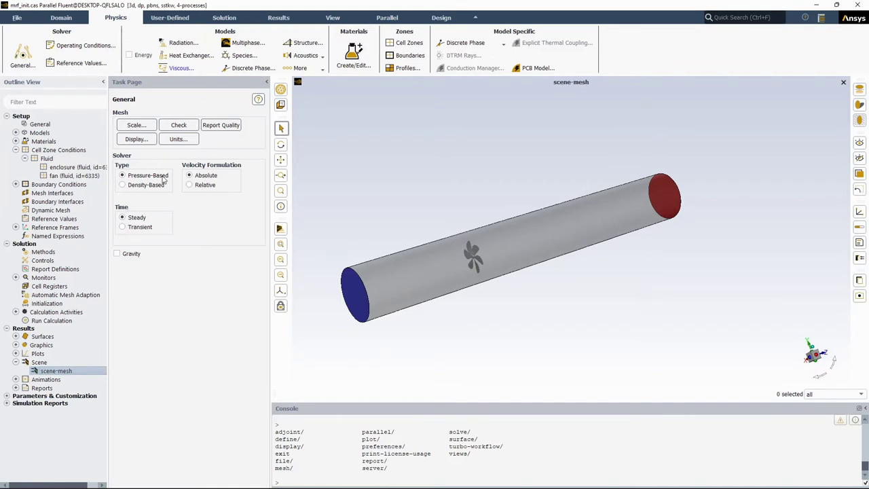
# - Check the air material, then confirm the fan zone's -300 rad/s frame motion about Z
pyautogui.click(16, 142)
pyautogui.click(53, 158)
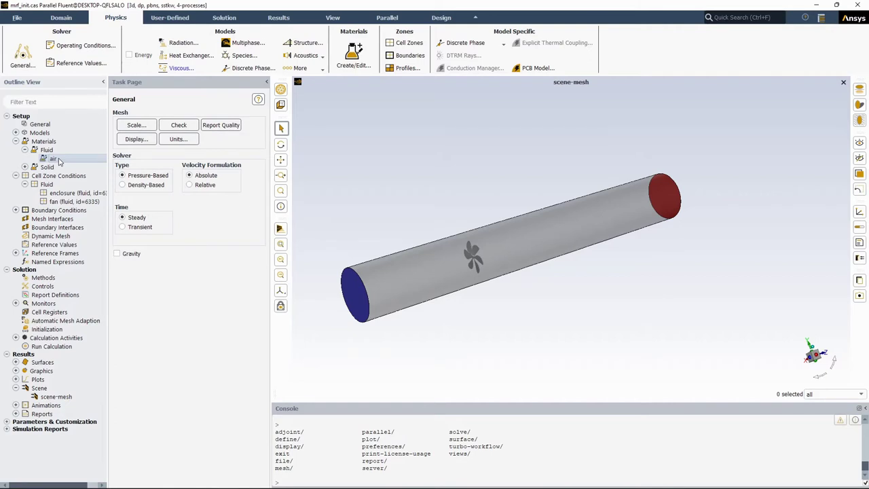
pyautogui.doubleClick(54, 202)
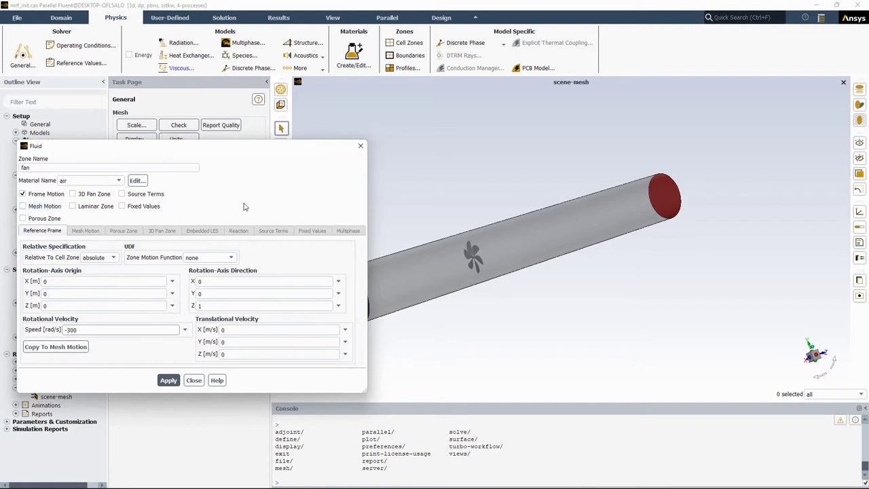
pyautogui.moveTo(166, 147); pyautogui.dragTo(216, 155)
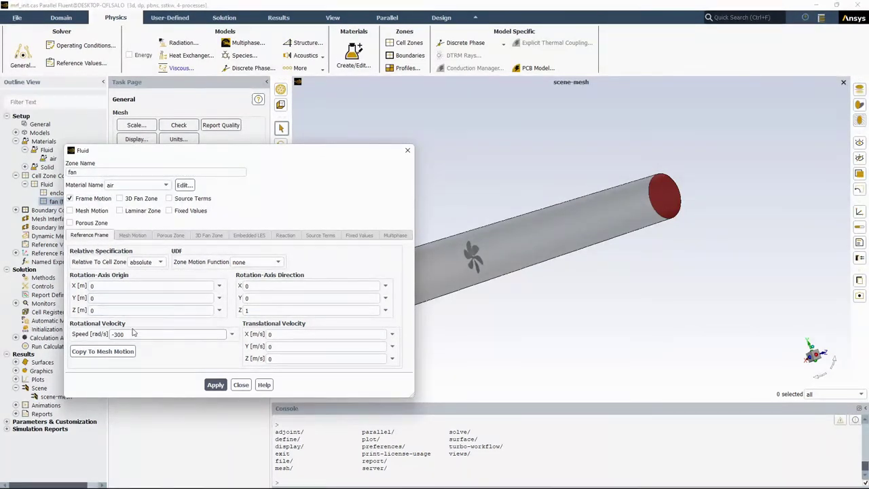
pyautogui.moveTo(134, 333); pyautogui.dragTo(98, 335)
pyautogui.moveTo(574, 291); pyautogui.dragTo(516, 272)
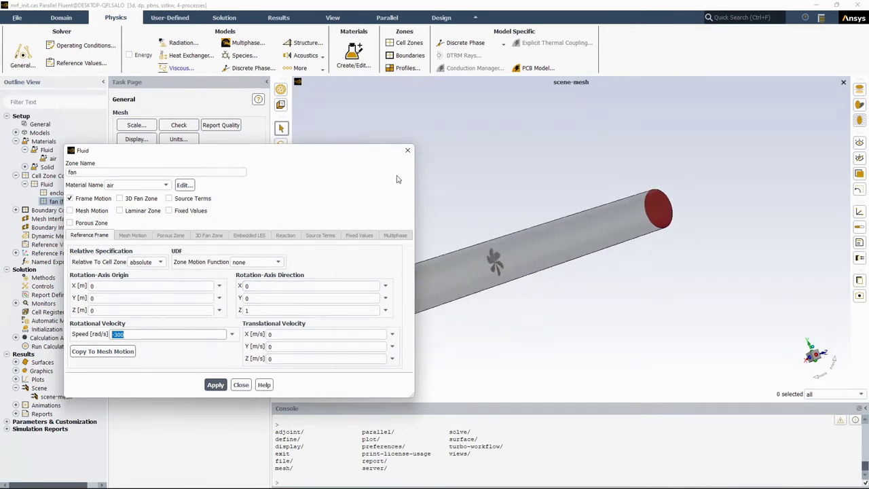
pyautogui.scroll(2, 461, 245)
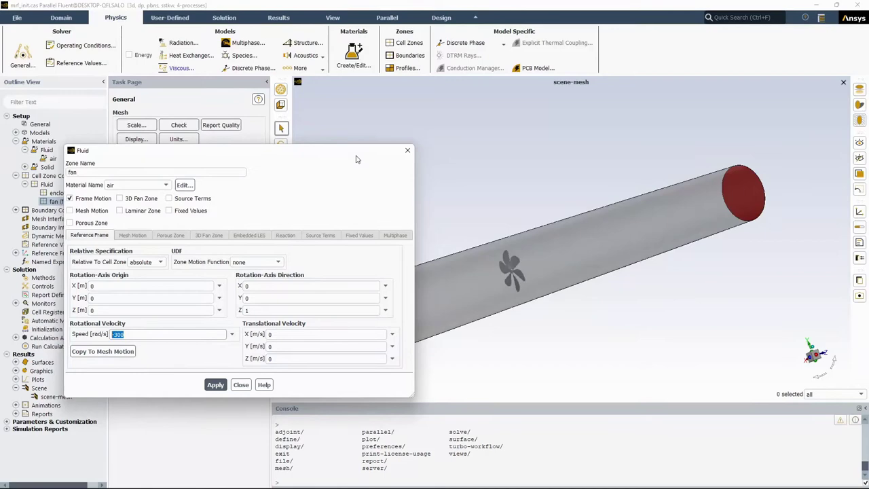
pyautogui.moveTo(358, 159); pyautogui.dragTo(320, 89)
pyautogui.scroll(-1, 486, 251)
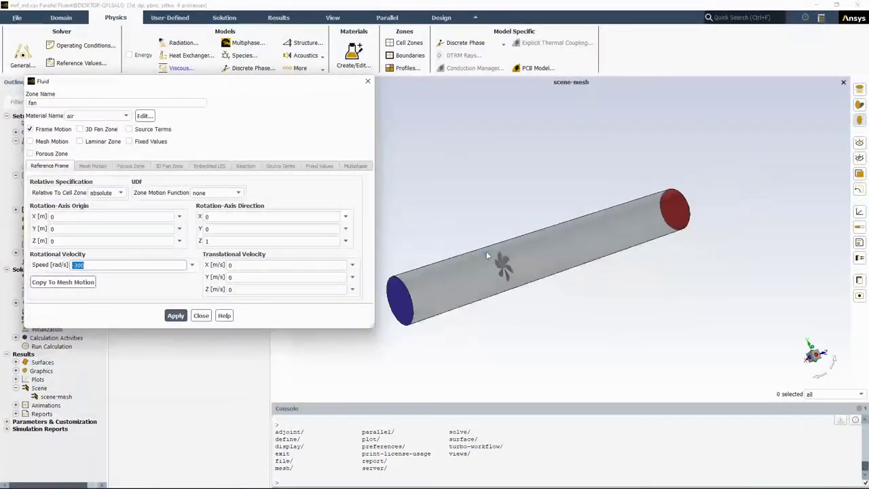
pyautogui.moveTo(486, 256); pyautogui.dragTo(455, 255)
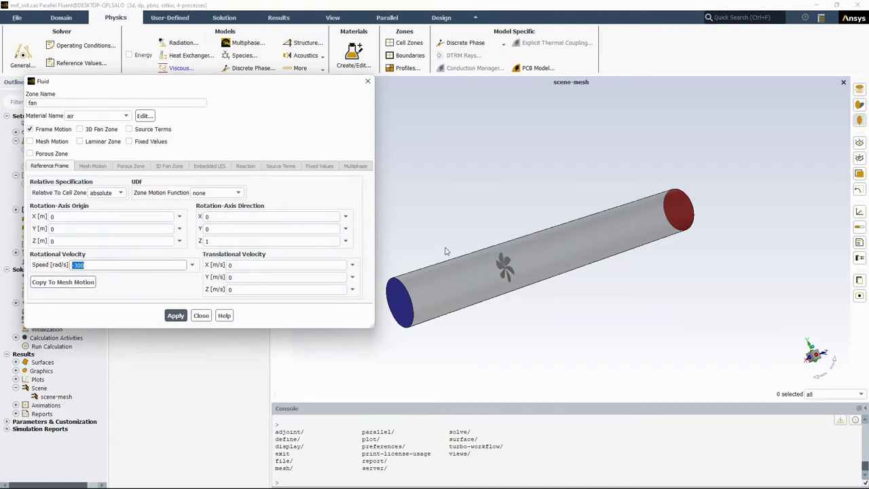
pyautogui.click(368, 82)
pyautogui.click(16, 210)
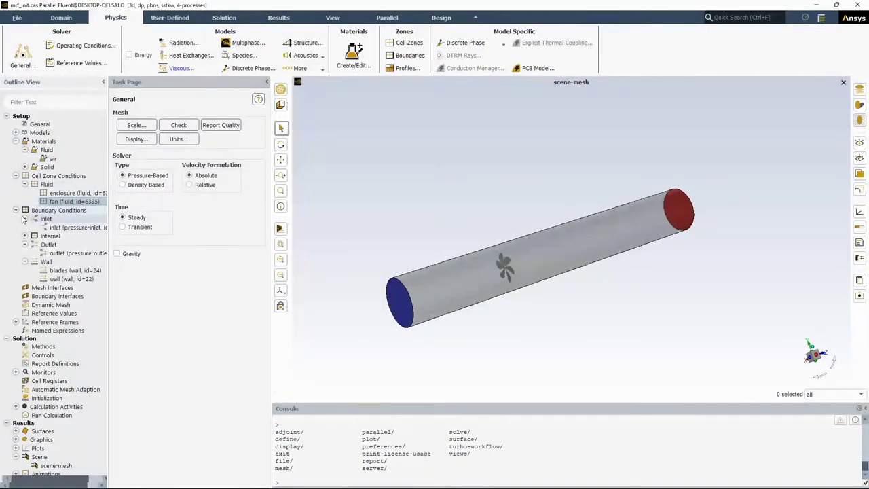
pyautogui.click(43, 227)
pyautogui.doubleClick(47, 230)
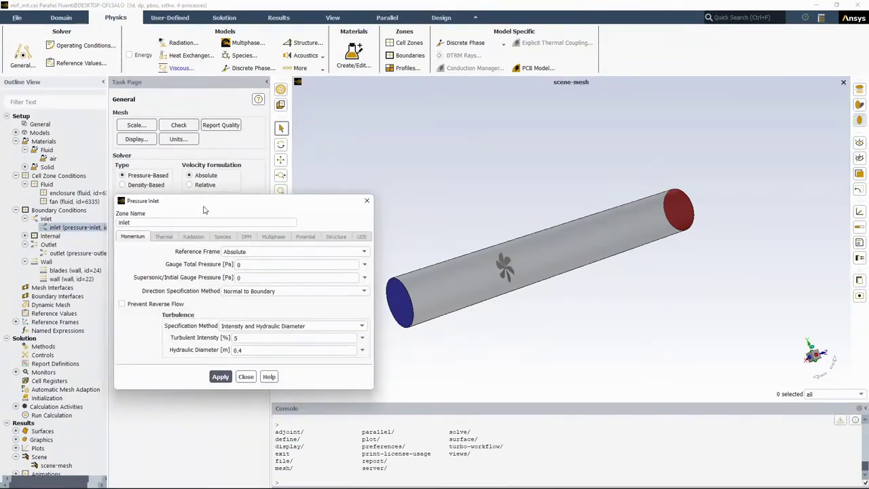
pyautogui.moveTo(203, 209); pyautogui.dragTo(192, 192)
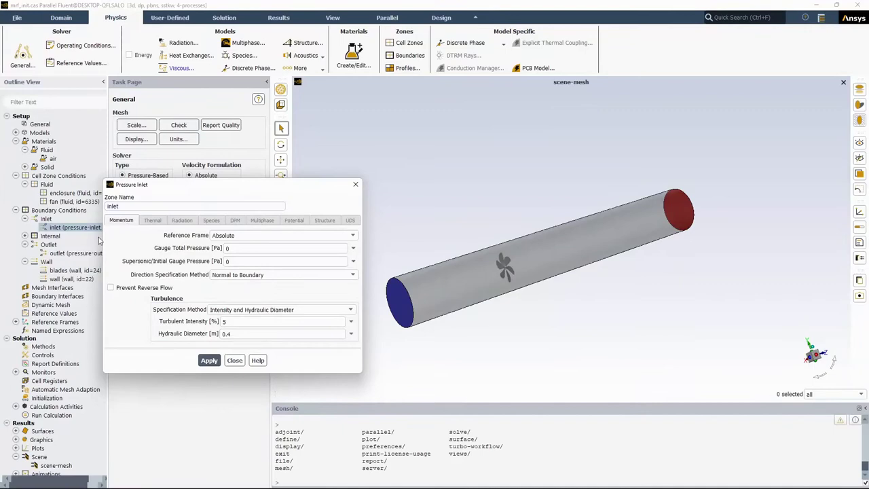
pyautogui.doubleClick(74, 252)
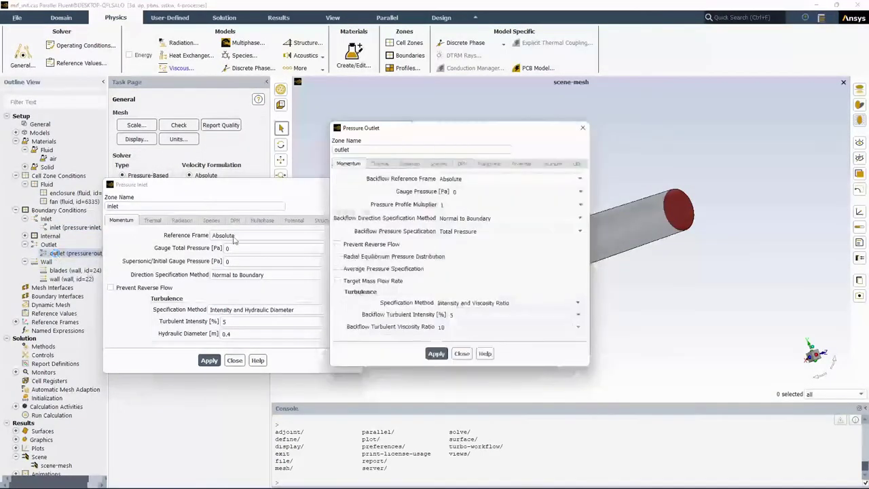
pyautogui.moveTo(397, 138); pyautogui.dragTo(437, 194)
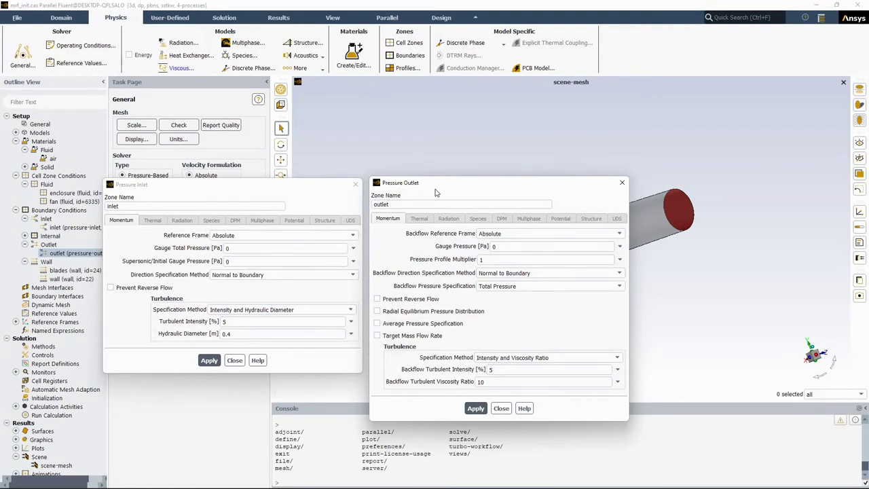
pyautogui.click(355, 184)
pyautogui.click(622, 182)
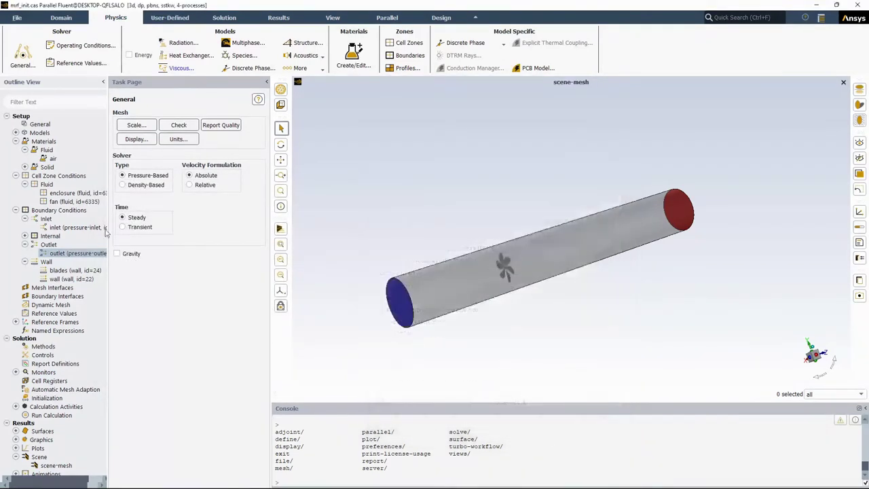
# - Review the outer wall, make the blades a rotational moving wall, and show the Viscous model
pyautogui.doubleClick(56, 279)
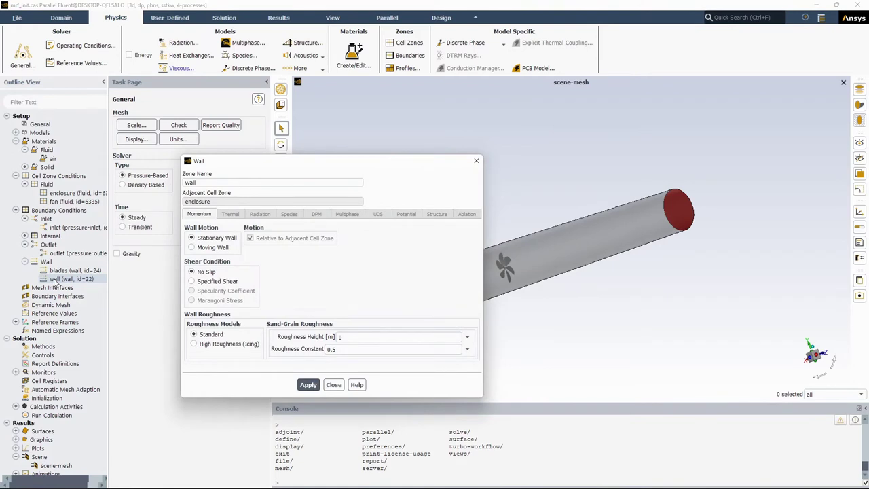
pyautogui.click(476, 160)
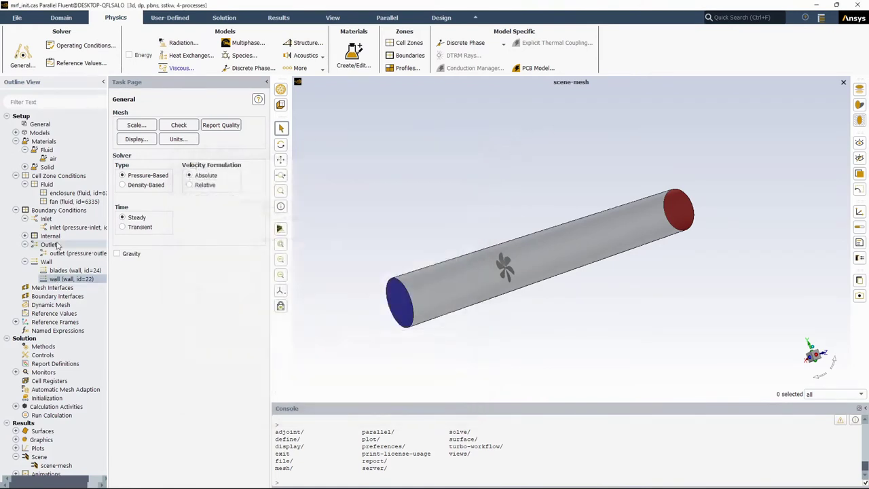
pyautogui.click(58, 270)
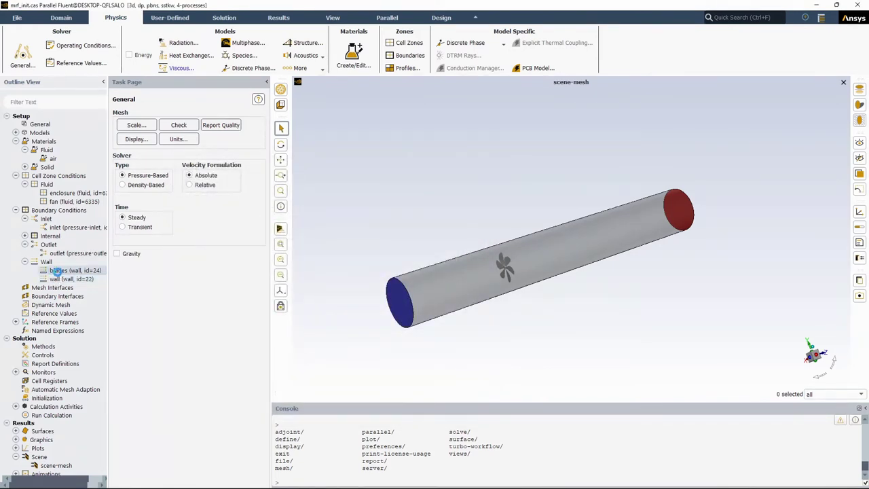
pyautogui.doubleClick(57, 270)
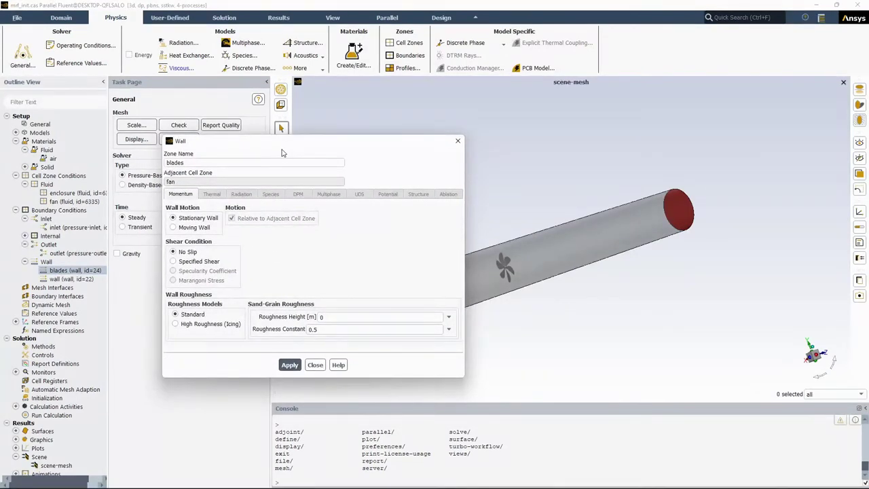
pyautogui.click(174, 228)
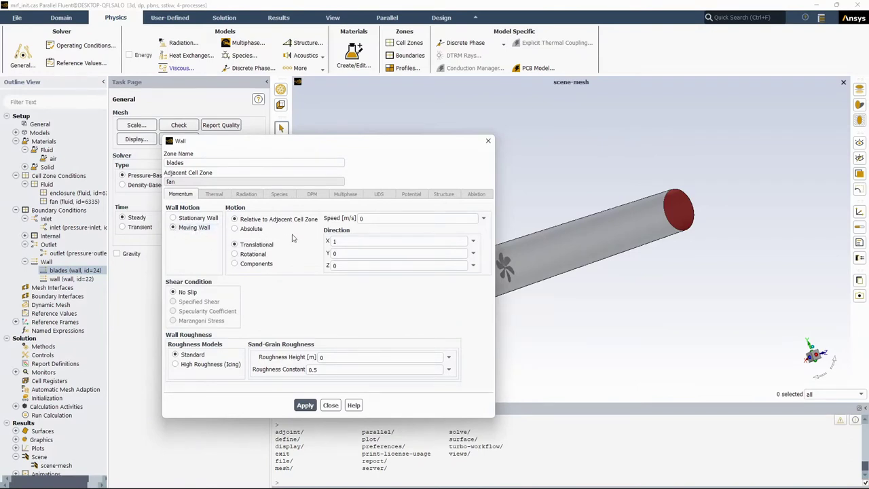
pyautogui.click(235, 254)
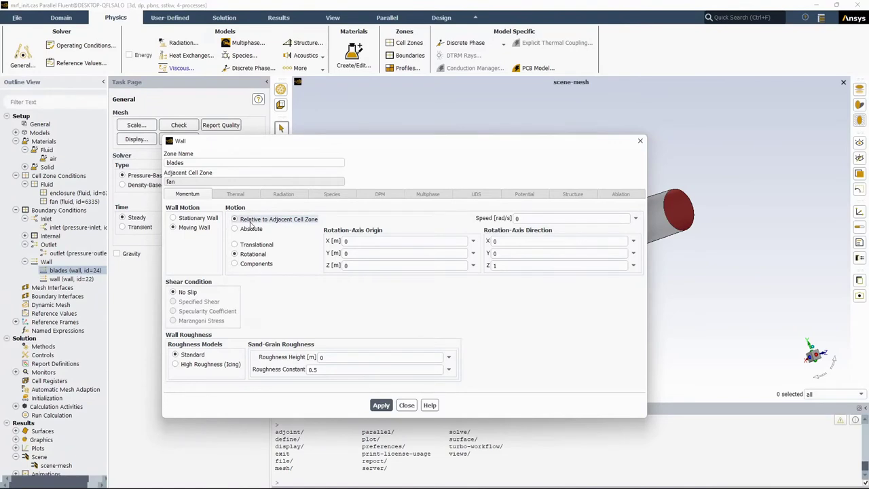
pyautogui.click(640, 143)
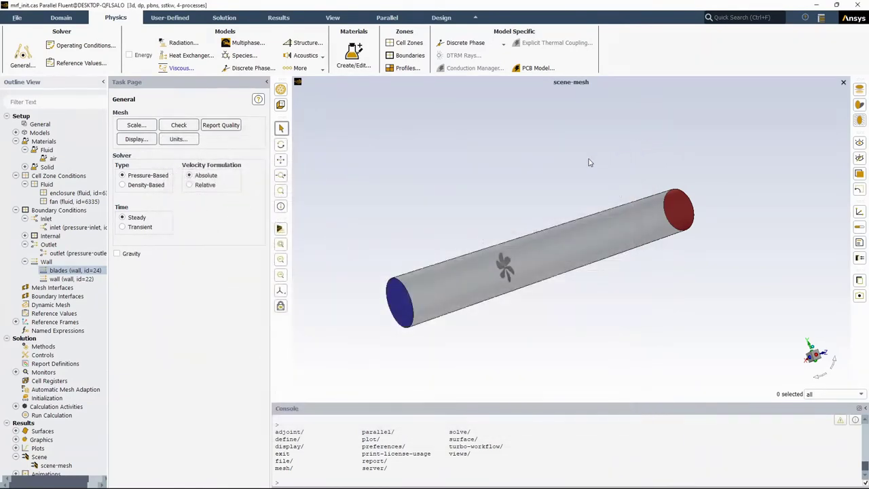
pyautogui.click(182, 68)
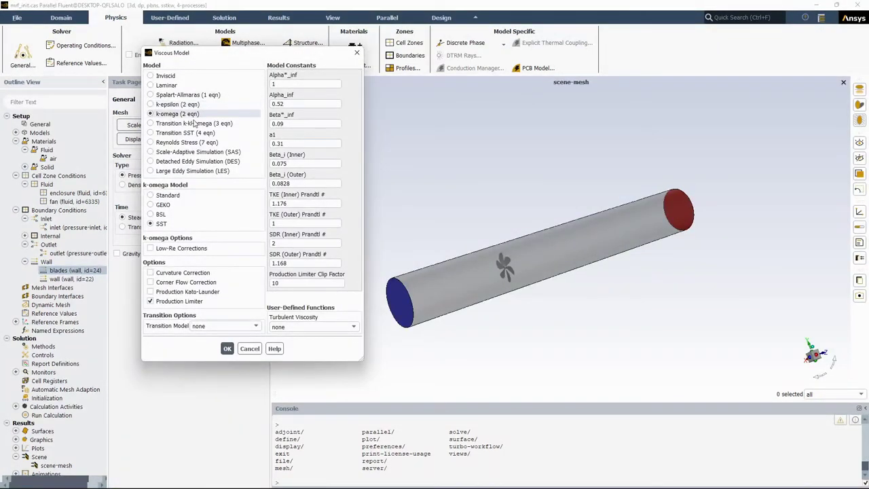
# - Close the SST k-omega settings and view Solution Methods: Coupled, PRESTO!, second-order upwind
pyautogui.click(356, 53)
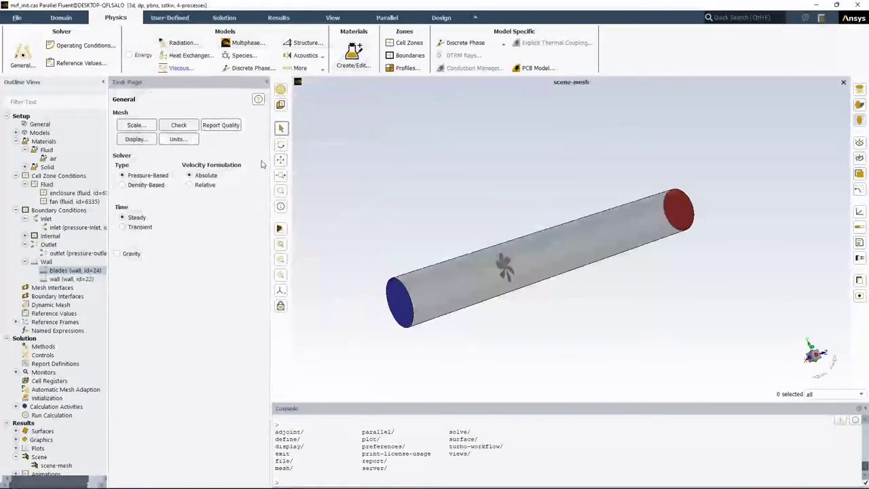
pyautogui.click(55, 346)
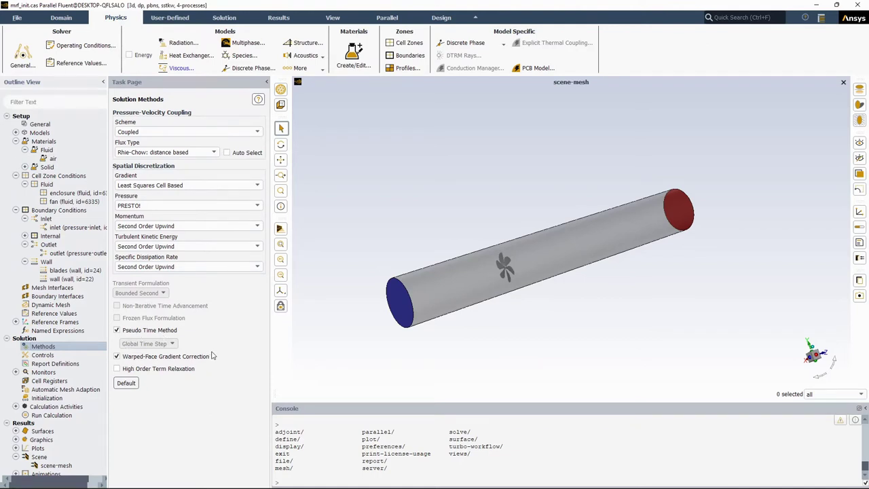
pyautogui.scroll(-2, 366, 299)
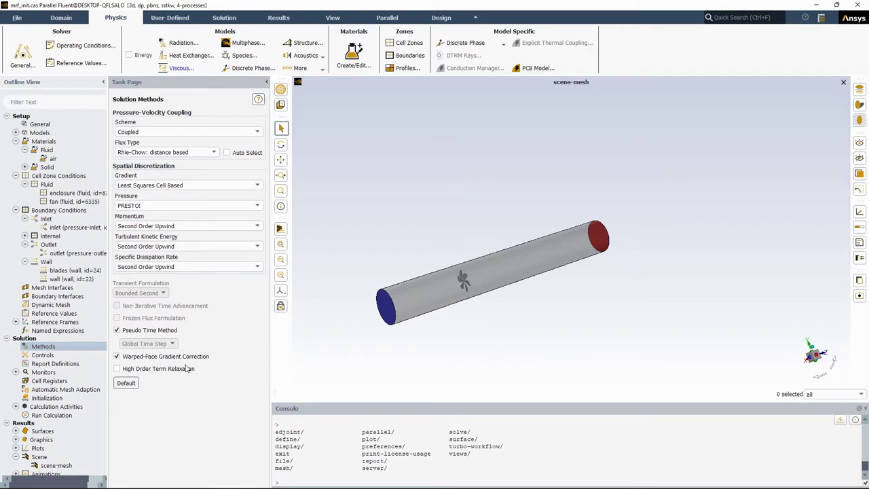
# - Move through Initialization to Run Calculation and check the 500-iteration setting
pyautogui.click(46, 398)
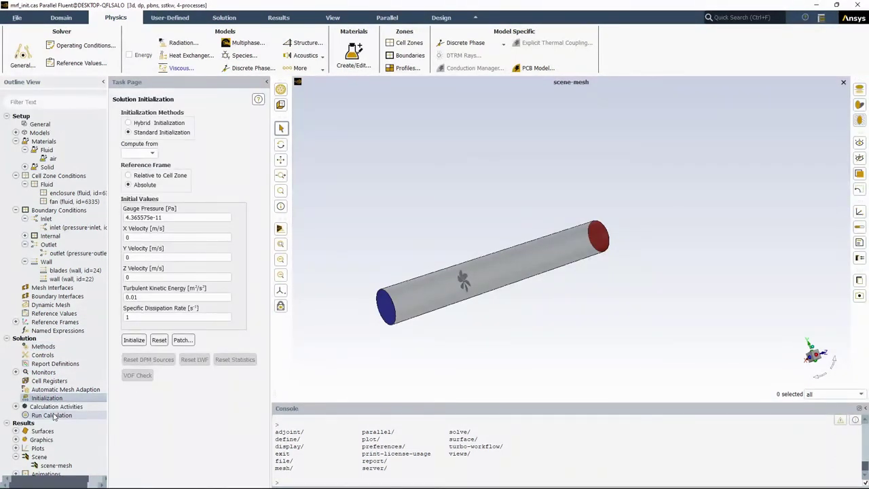
pyautogui.click(53, 415)
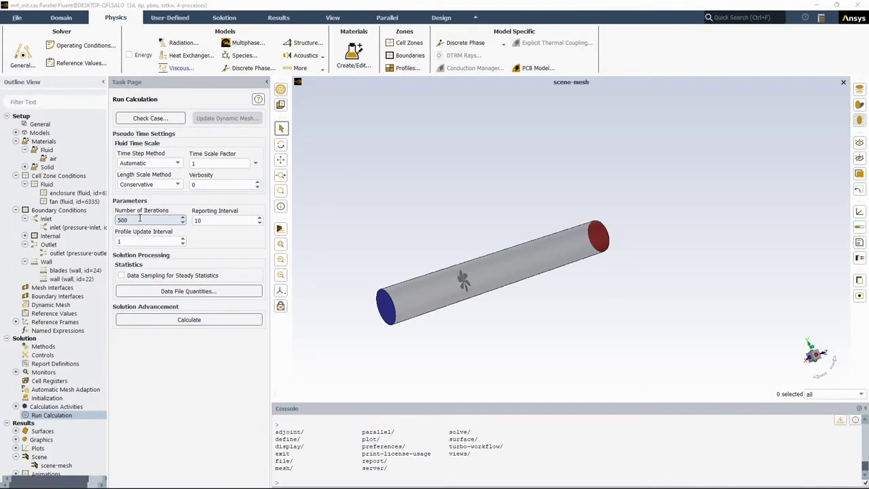
pyautogui.moveTo(140, 218); pyautogui.dragTo(110, 222)
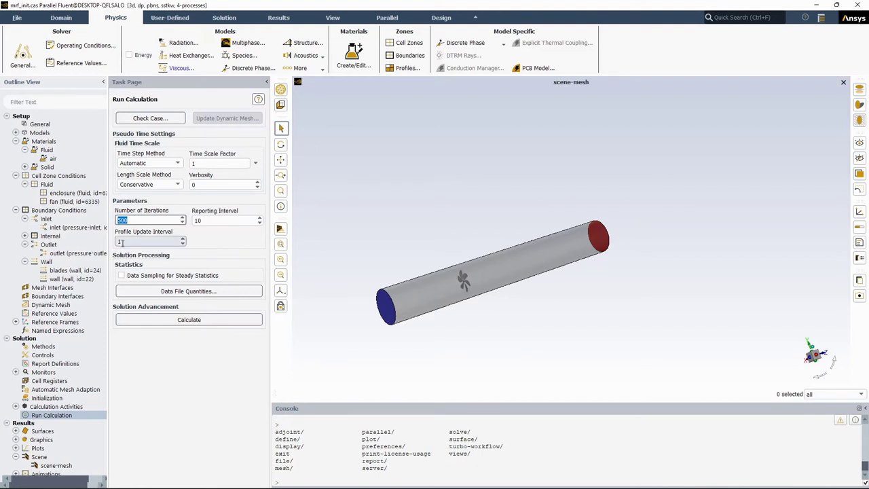
pyautogui.click(293, 481)
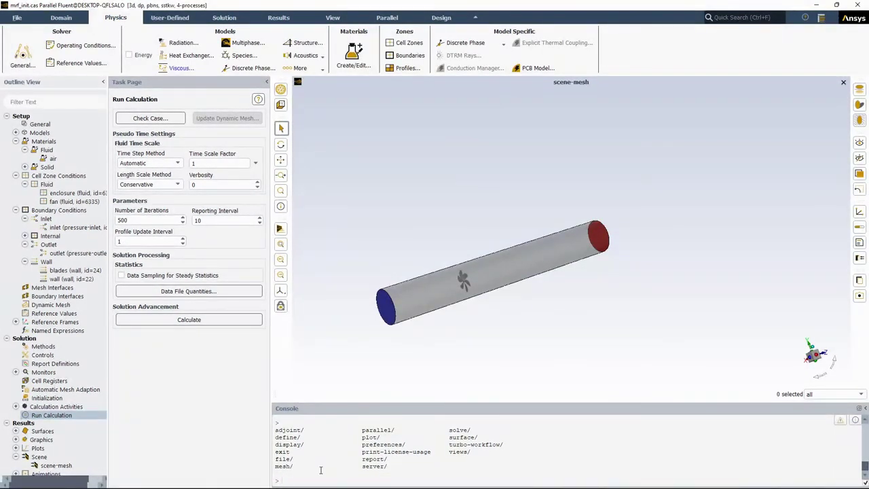
# - Run mesh/modify-zones/mrf-to-sliding-mesh in the console on cell zone 6335
pyautogui.write('mesh')
pyautogui.press('Return')
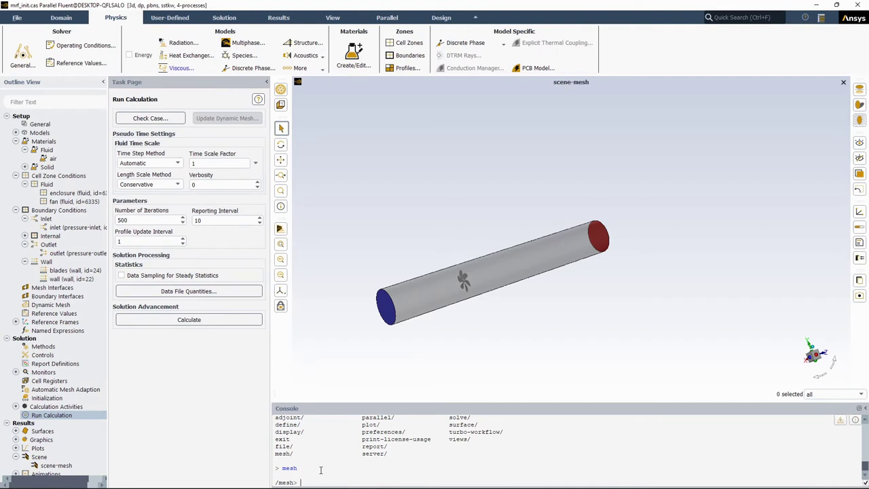
pyautogui.write('modify')
pyautogui.press('Return')
pyautogui.press('Return')
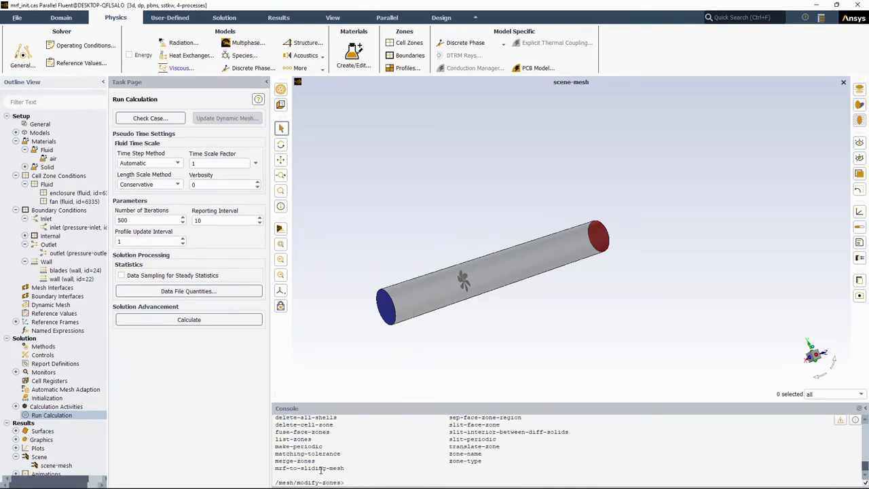
pyautogui.moveTo(344, 468)
pyautogui.mouseDown()
pyautogui.moveTo(276, 468)
pyautogui.moveTo(347, 475)
pyautogui.mouseUp()
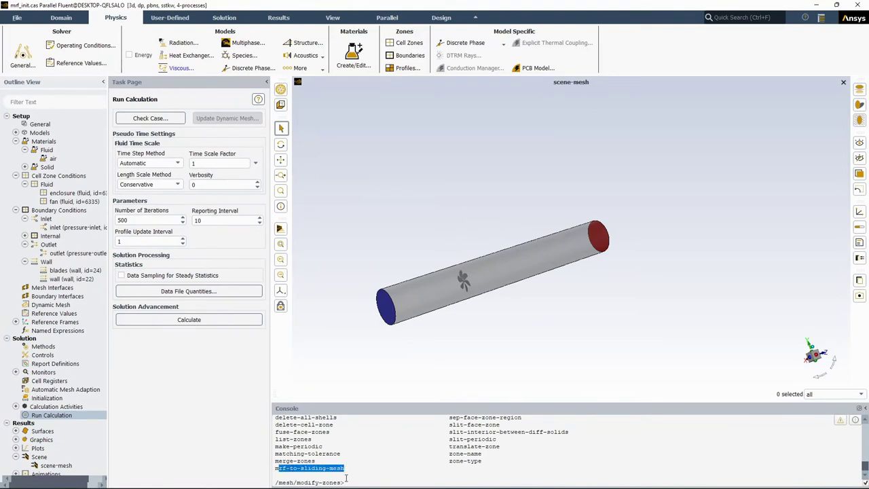
pyautogui.click(347, 482)
pyautogui.write('mrf-to')
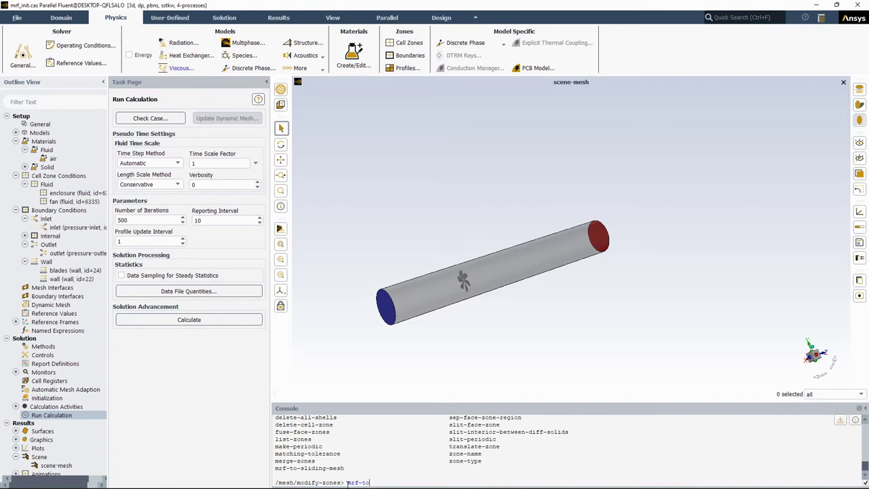
pyautogui.press('Return')
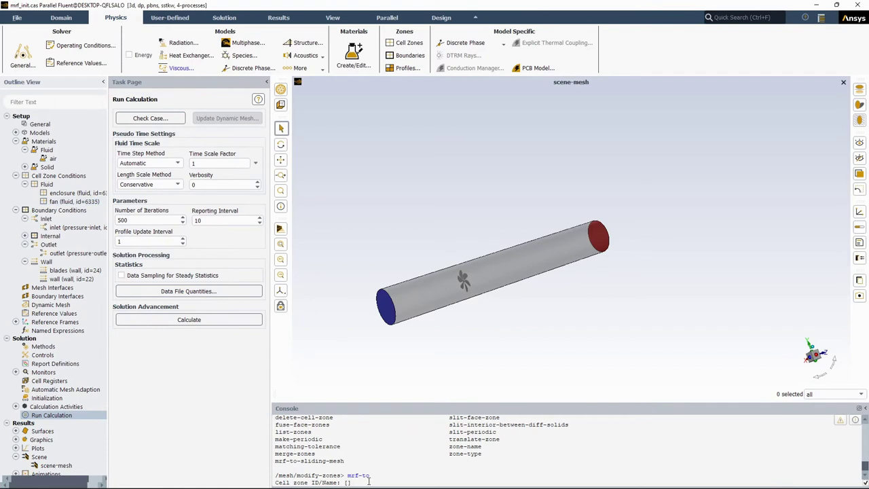
pyautogui.write('6335')
pyautogui.press('Return')
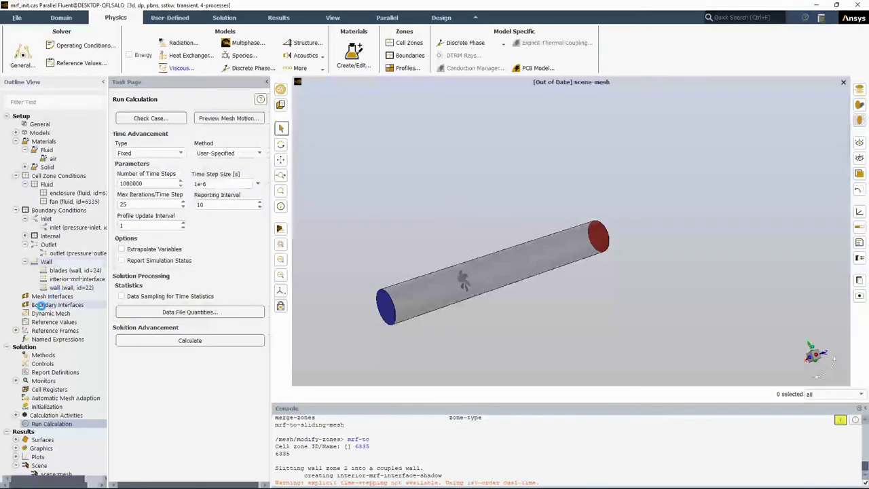
# - Inspect the newly created sliding-interface-1 mesh interface
pyautogui.click(65, 312)
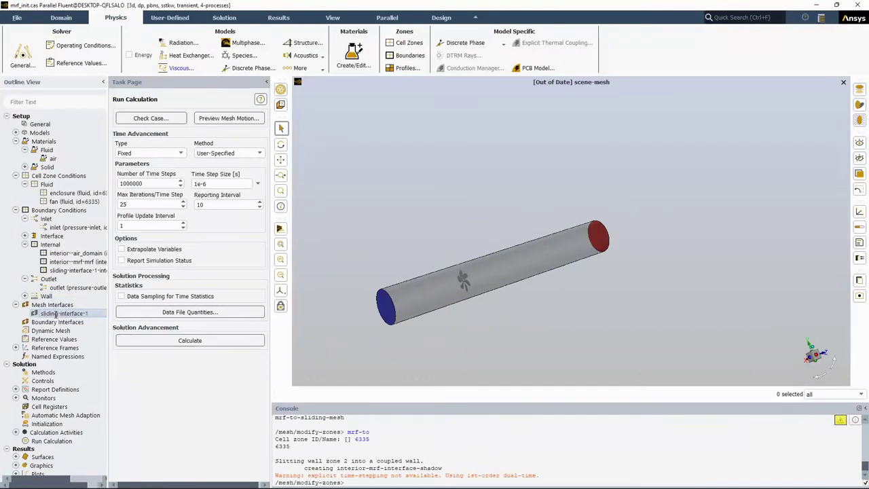
pyautogui.doubleClick(57, 314)
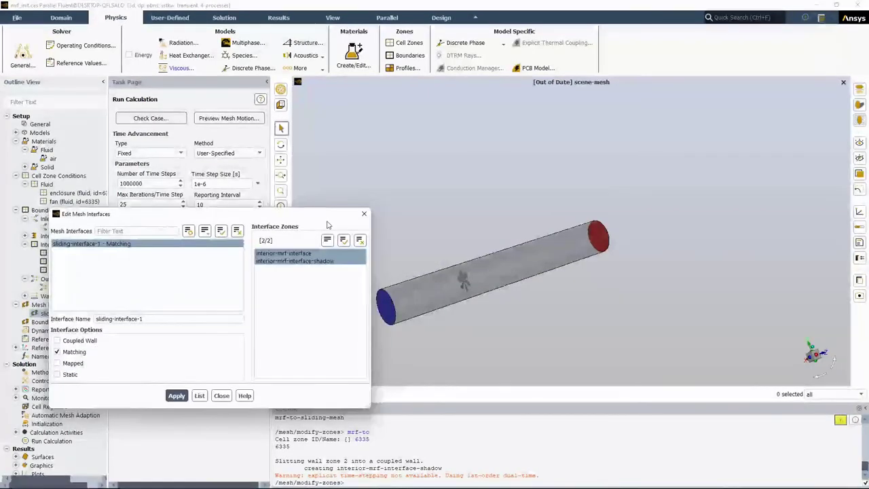
pyautogui.click(364, 214)
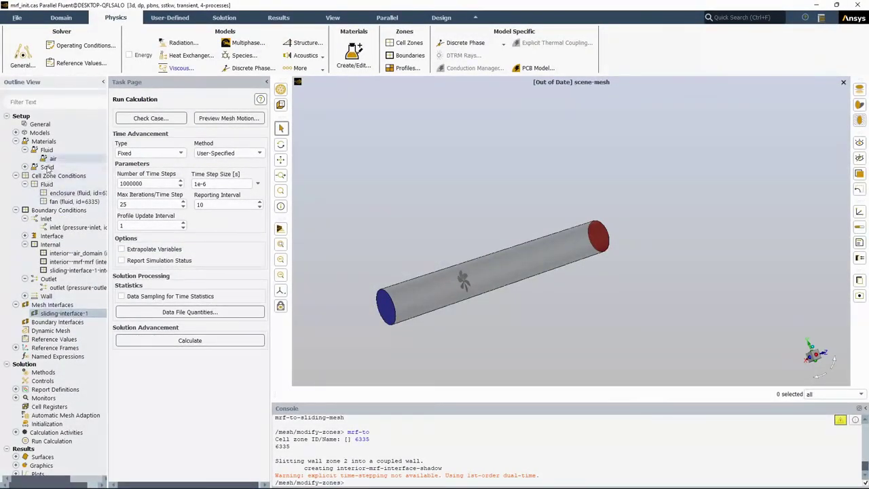
# - Confirm the fan zone's -300 rad/s mesh motion and view the transient General settings
pyautogui.doubleClick(57, 202)
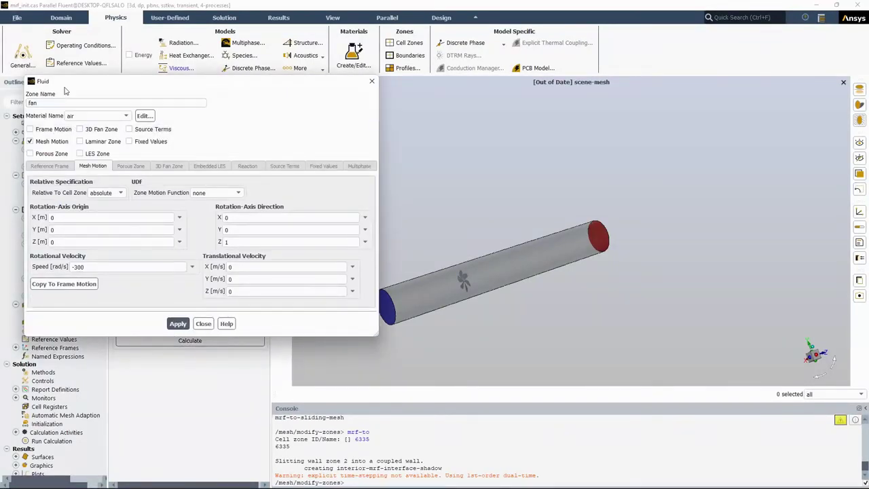
pyautogui.moveTo(65, 91); pyautogui.dragTo(122, 97)
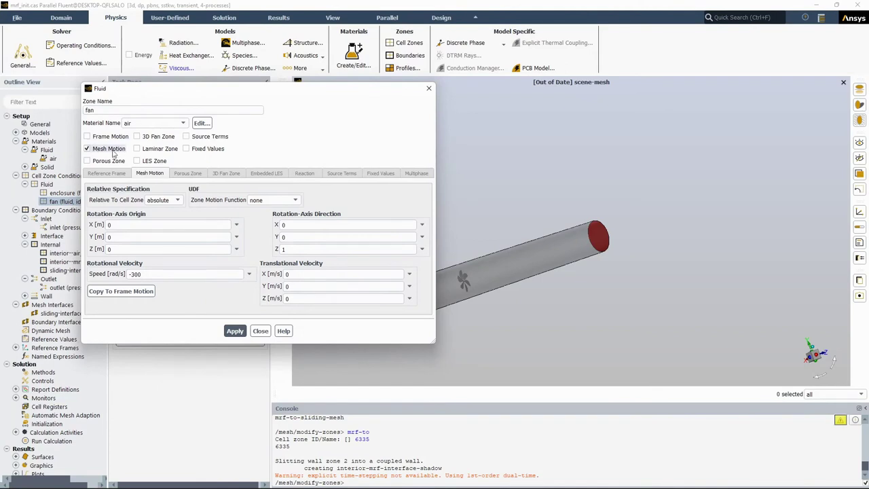
pyautogui.click(260, 331)
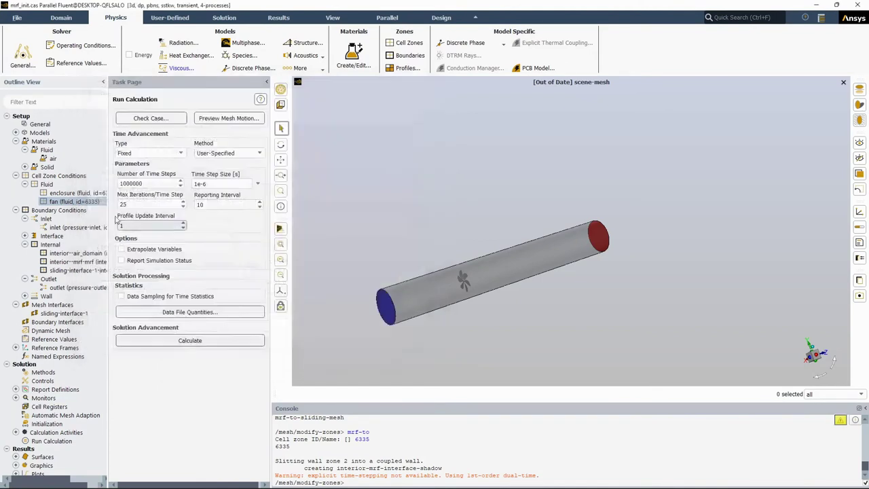
pyautogui.click(41, 126)
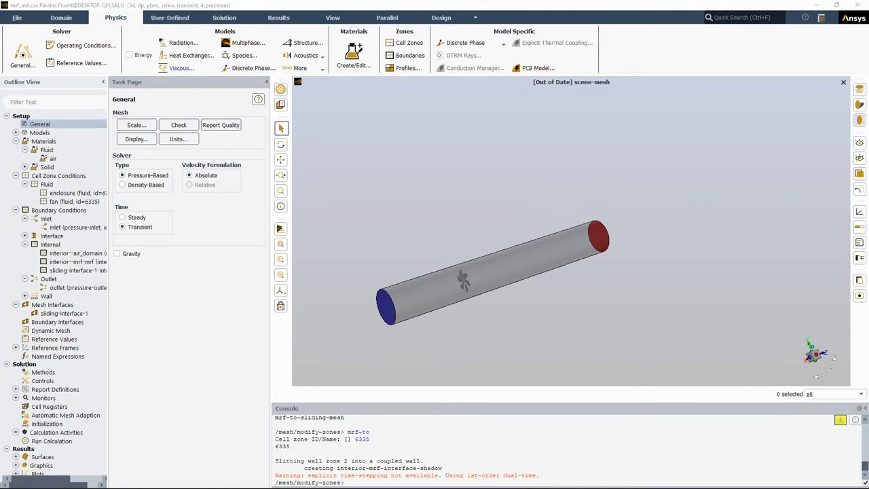
# - Use the PISO scheme with Bounded Second Order Implicit transient formulation, then return to Run Calculation
pyautogui.click(101, 371)
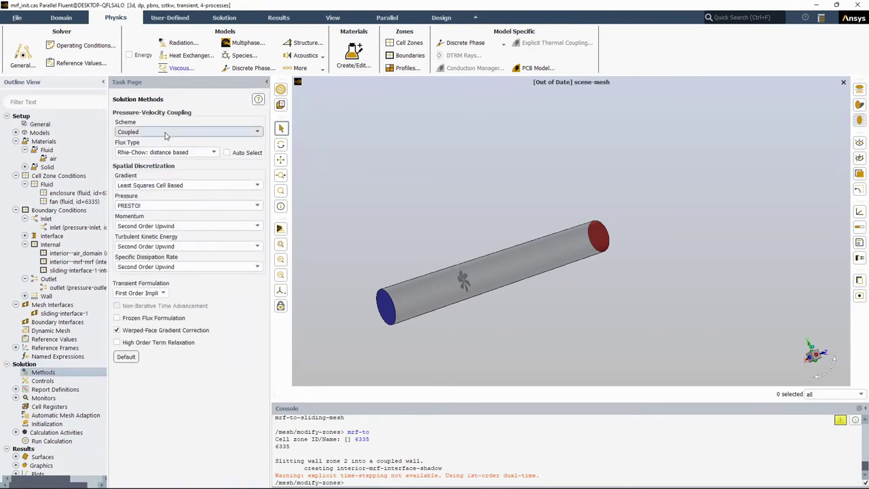
pyautogui.click(165, 133)
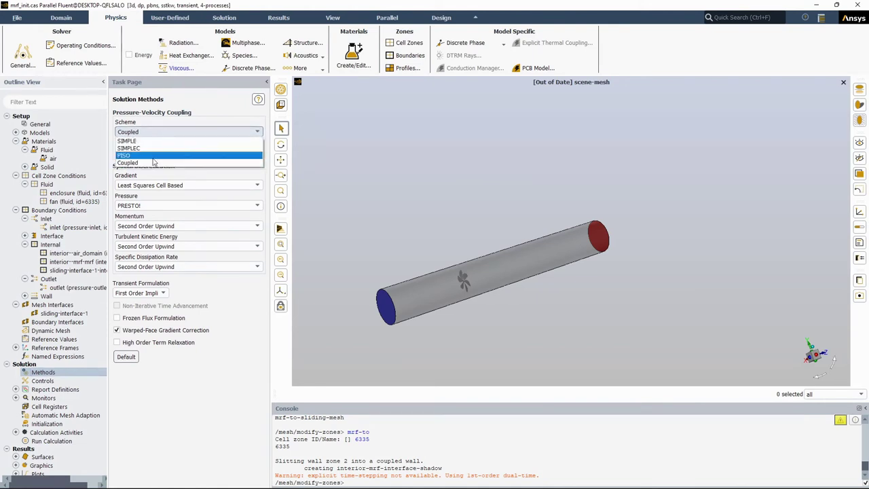
pyautogui.click(152, 157)
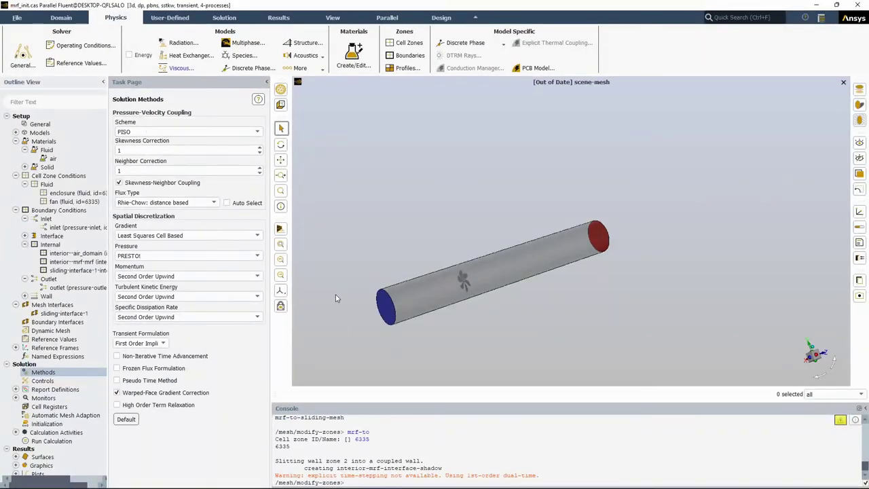
pyautogui.click(138, 343)
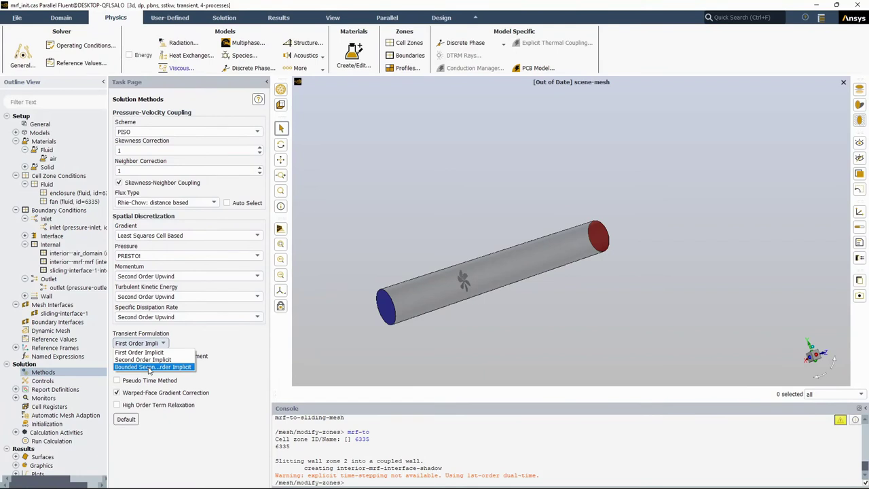
pyautogui.click(150, 367)
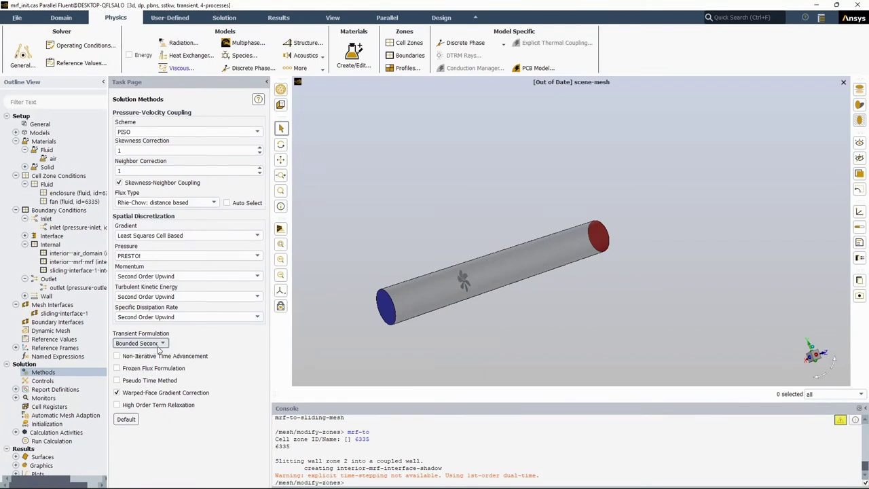
pyautogui.click(53, 441)
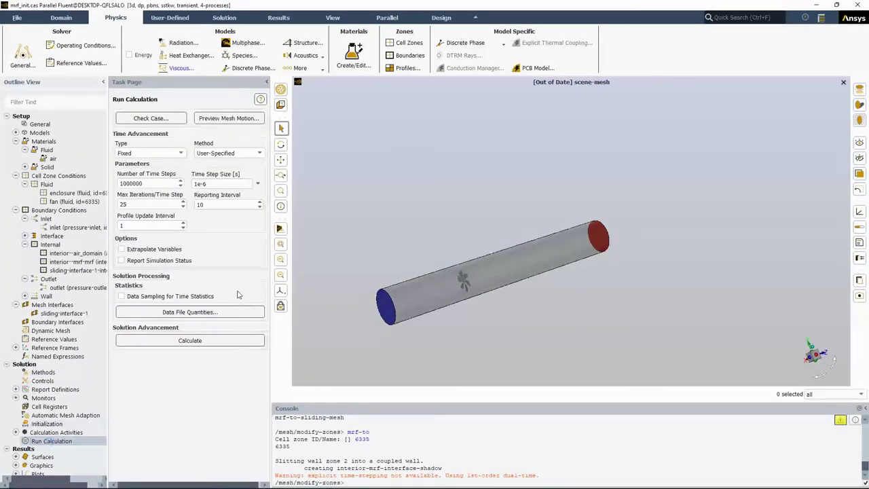
# - Switch time advancement from Fixed to Adaptive, keeping a 1e-06 s step and Courant number 1
pyautogui.doubleClick(204, 183)
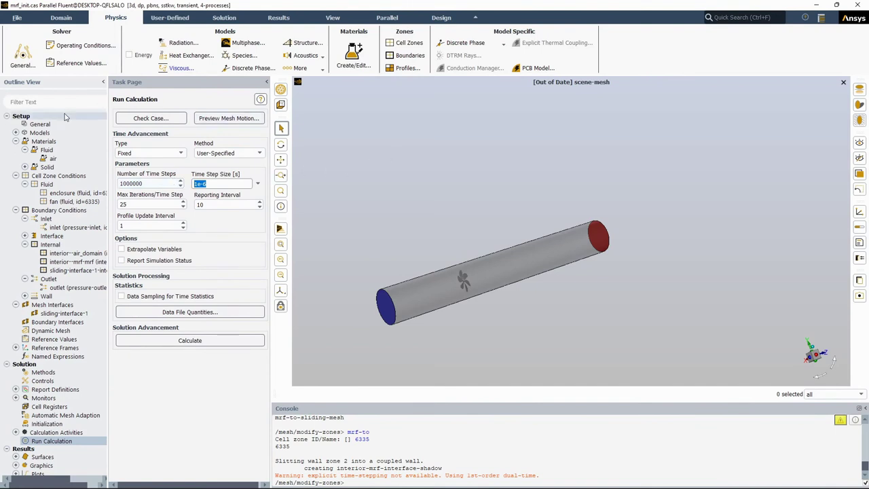
pyautogui.click(145, 154)
pyautogui.click(136, 167)
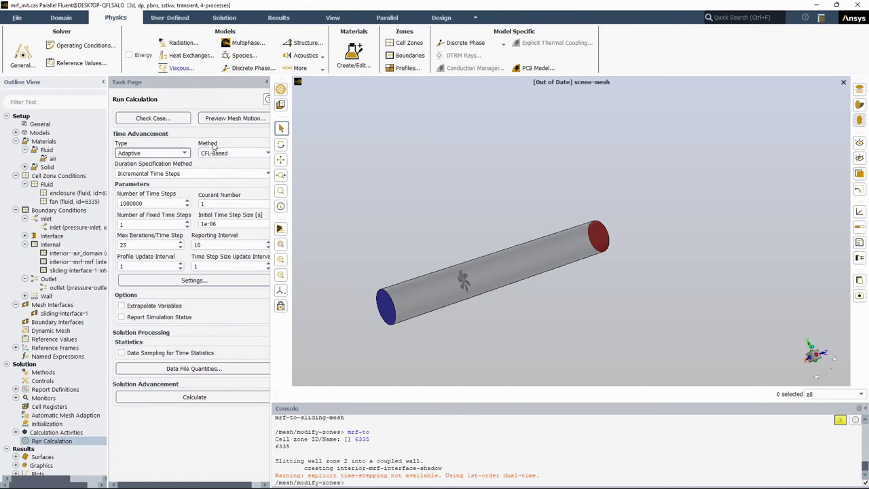
pyautogui.doubleClick(203, 204)
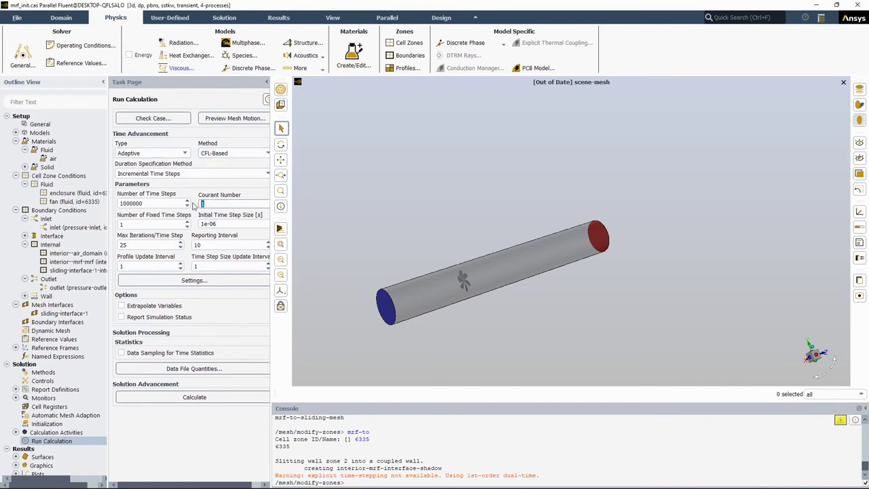